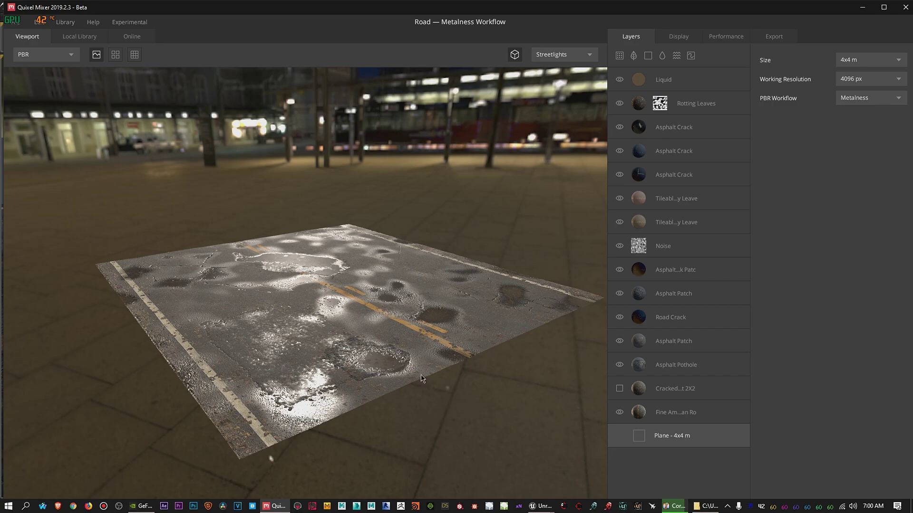
- Examine the wet road surface from several angles, including its lane lines, cracks, potholes and puddle reflections
{"action": "left_click_drag", "start_coordinate": [407, 384], "coordinate": [433, 364]}
{"action": "scroll", "coordinate": [365, 344], "scroll_direction": "up", "scroll_amount": 3}
{"action": "left_click_drag", "start_coordinate": [371, 351], "coordinate": [312, 383]}
{"action": "left_click_drag", "start_coordinate": [479, 379], "coordinate": [372, 361]}
{"action": "left_click_drag", "start_coordinate": [479, 387], "coordinate": [361, 345]}
{"action": "middle_click_drag", "start_coordinate": [362, 346], "coordinate": [343, 318]}
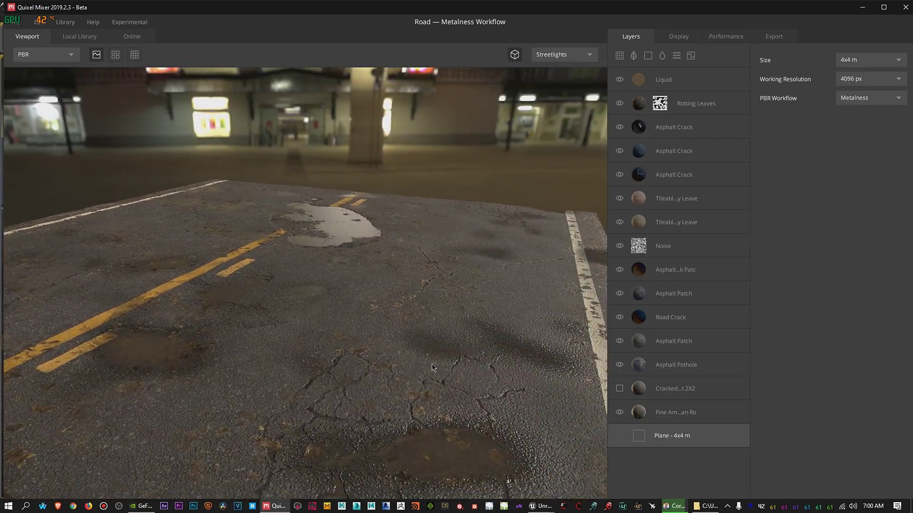
{"action": "middle_click_drag", "start_coordinate": [464, 376], "coordinate": [411, 336]}
{"action": "scroll", "coordinate": [439, 360], "scroll_direction": "down", "scroll_amount": 2}
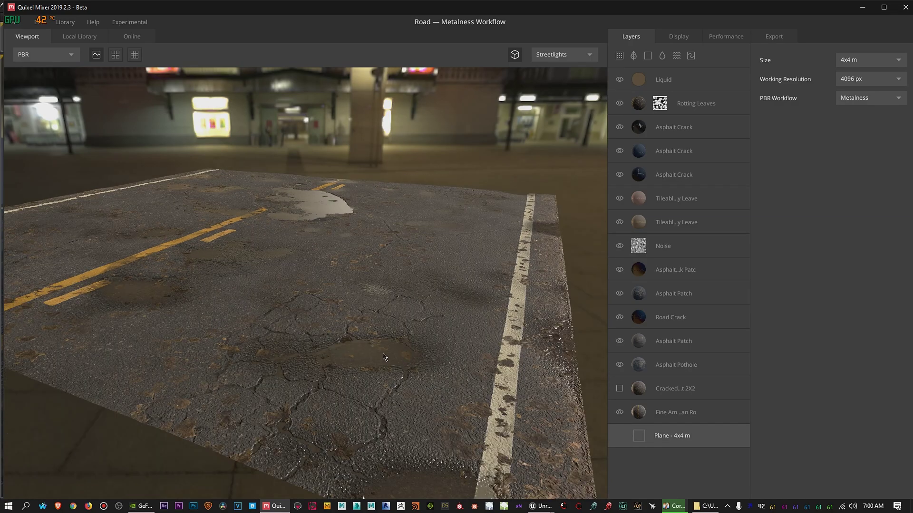
{"action": "left_click_drag", "start_coordinate": [384, 355], "coordinate": [479, 330]}
{"action": "left_click_drag", "start_coordinate": [284, 335], "coordinate": [391, 323]}
{"action": "scroll", "coordinate": [390, 322], "scroll_direction": "down", "scroll_amount": 1}
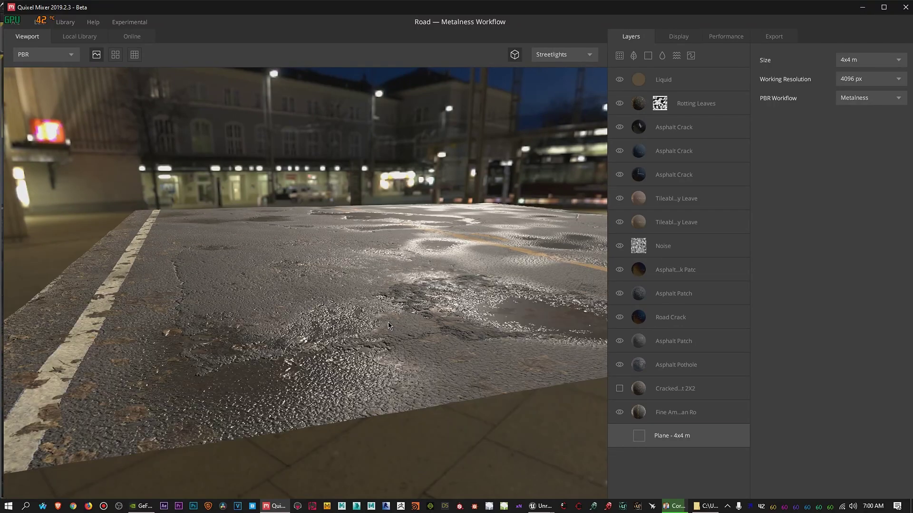
{"action": "left_click_drag", "start_coordinate": [326, 332], "coordinate": [398, 368]}
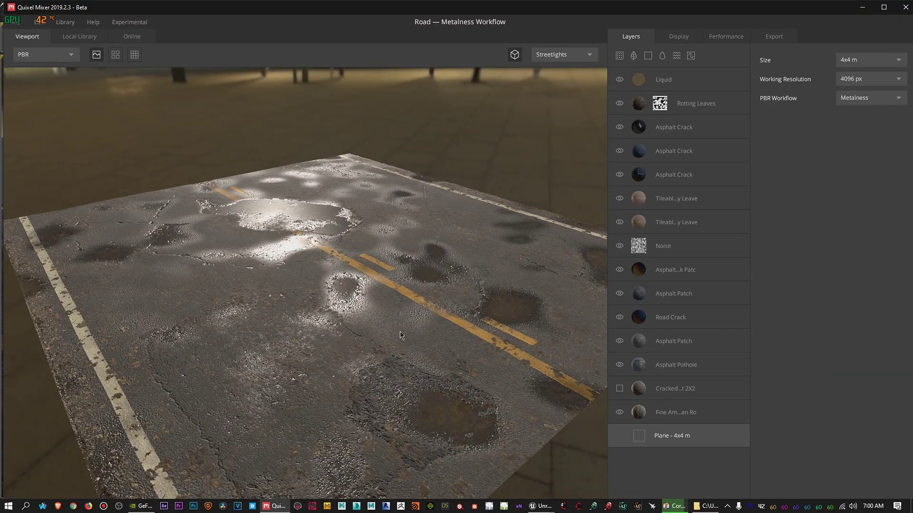
{"action": "scroll", "coordinate": [389, 326], "scroll_direction": "down", "scroll_amount": 2}
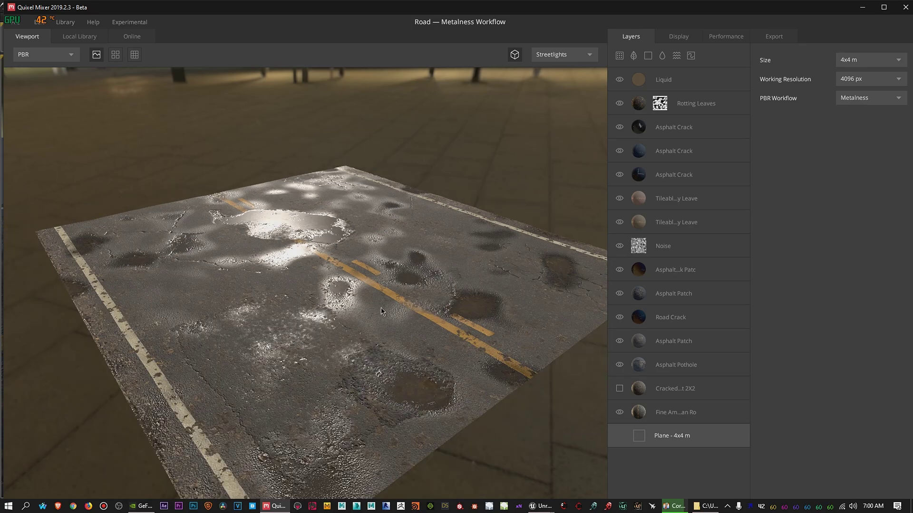
{"action": "left_click_drag", "start_coordinate": [363, 310], "coordinate": [364, 289]}
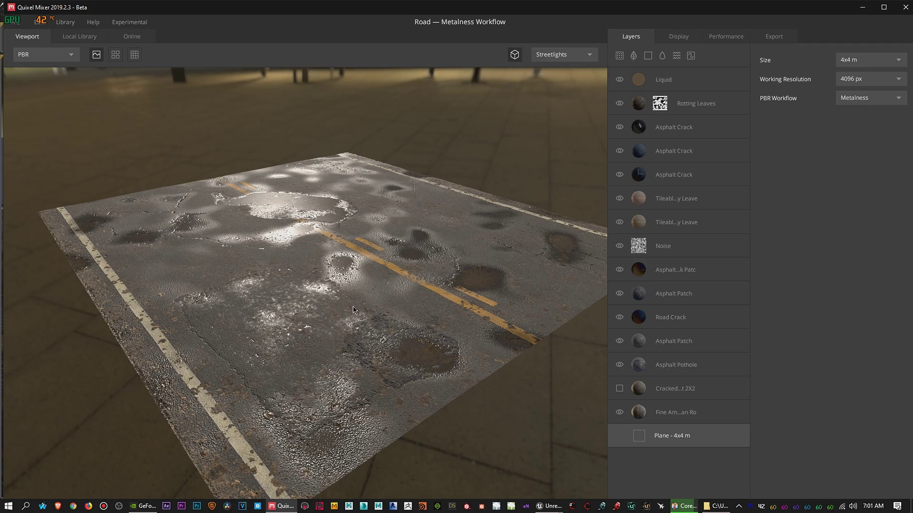
{"action": "left_click_drag", "start_coordinate": [352, 309], "coordinate": [362, 292]}
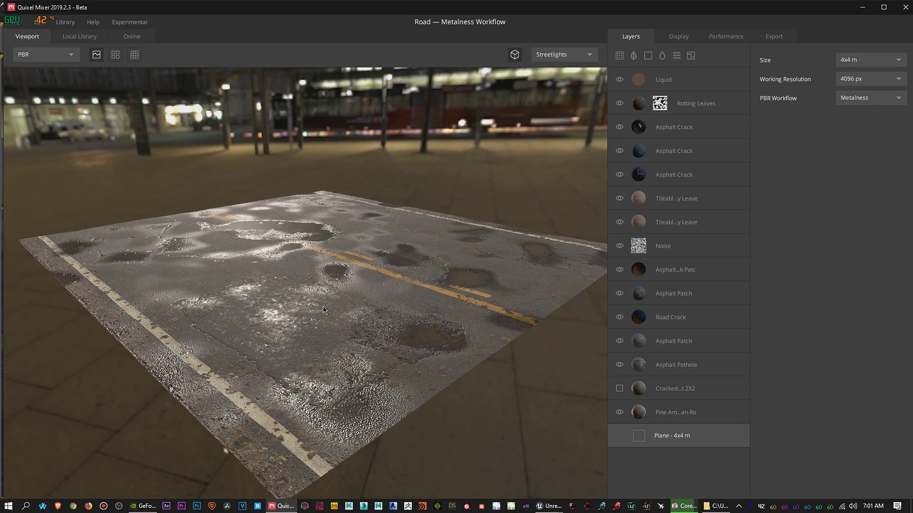
{"action": "left_click_drag", "start_coordinate": [309, 307], "coordinate": [309, 323]}
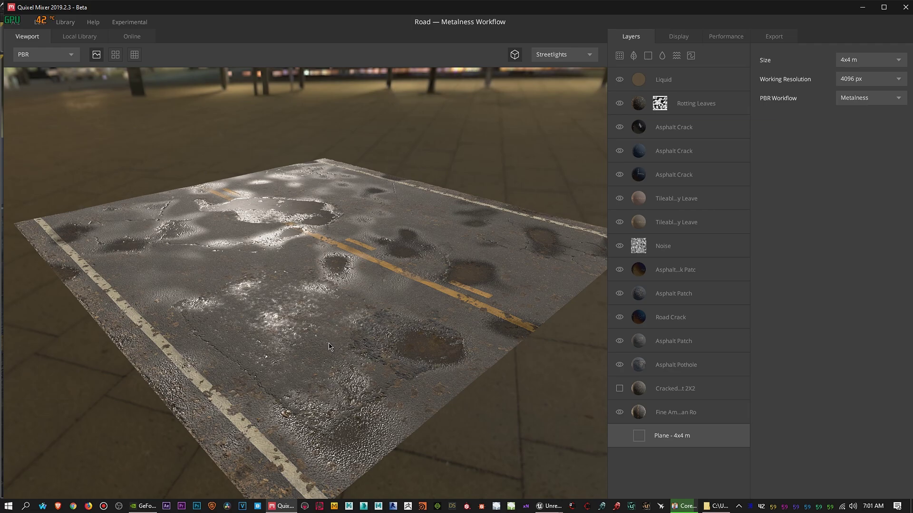
{"action": "left_click_drag", "start_coordinate": [328, 346], "coordinate": [389, 325]}
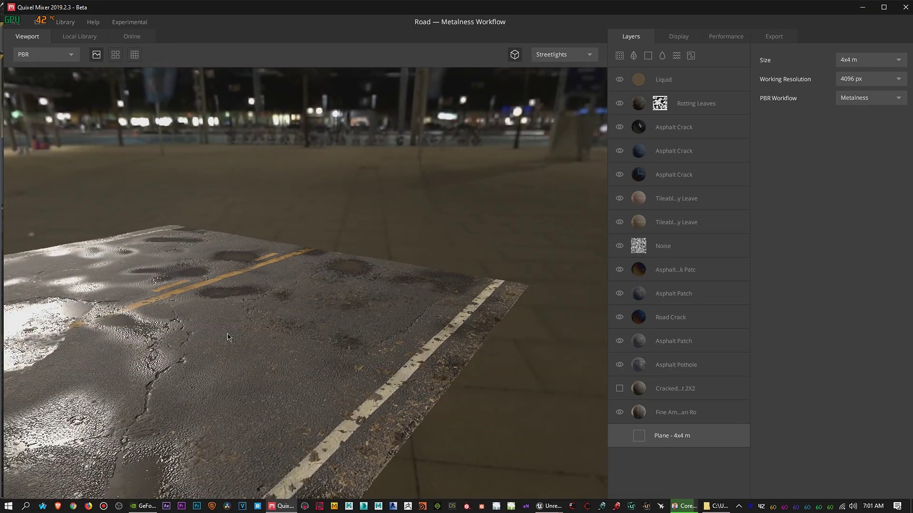
{"action": "left_click_drag", "start_coordinate": [227, 337], "coordinate": [346, 332]}
{"action": "left_click_drag", "start_coordinate": [425, 331], "coordinate": [356, 311]}
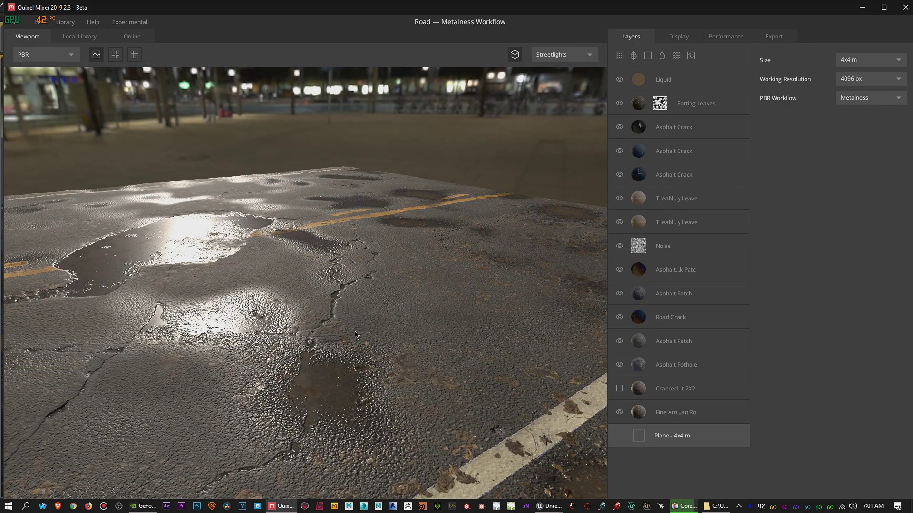
{"action": "scroll", "coordinate": [229, 334], "scroll_direction": "down", "scroll_amount": 1}
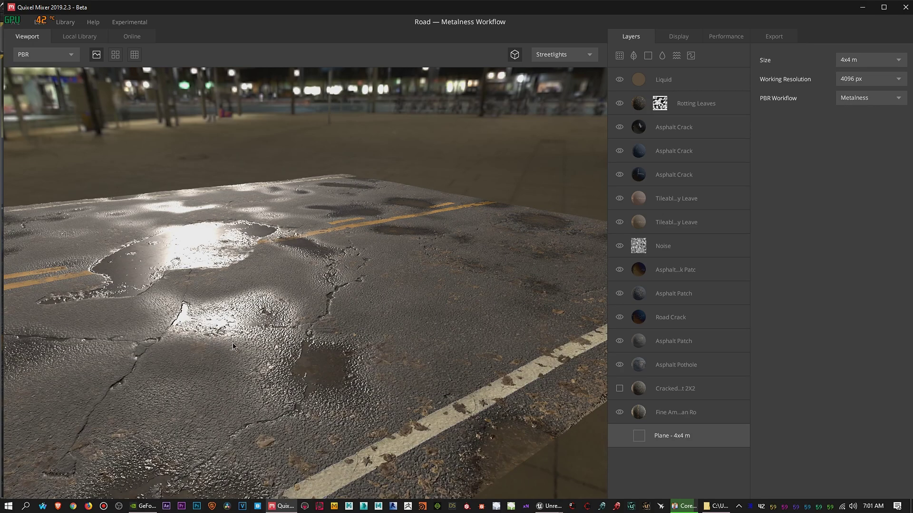
{"action": "left_click_drag", "start_coordinate": [361, 343], "coordinate": [271, 338]}
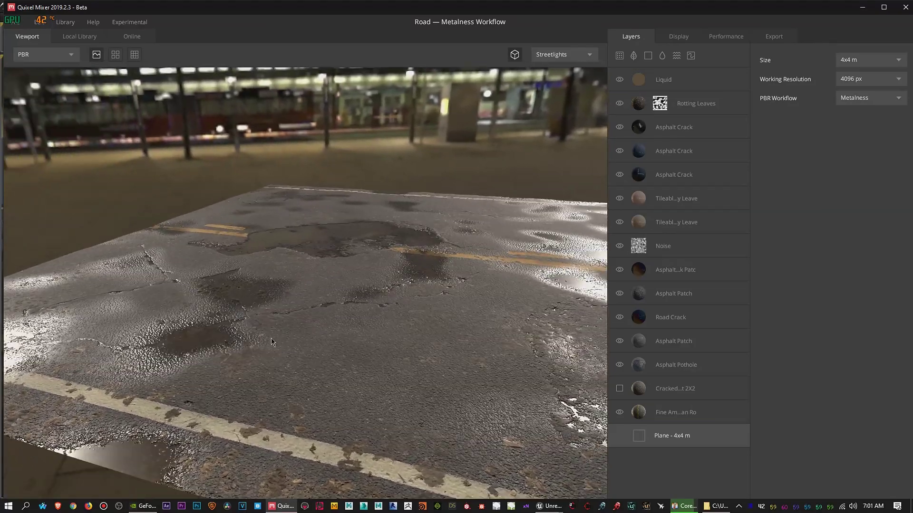
{"action": "middle_click_drag", "start_coordinate": [385, 334], "coordinate": [355, 338]}
{"action": "left_click_drag", "start_coordinate": [354, 338], "coordinate": [322, 338]}
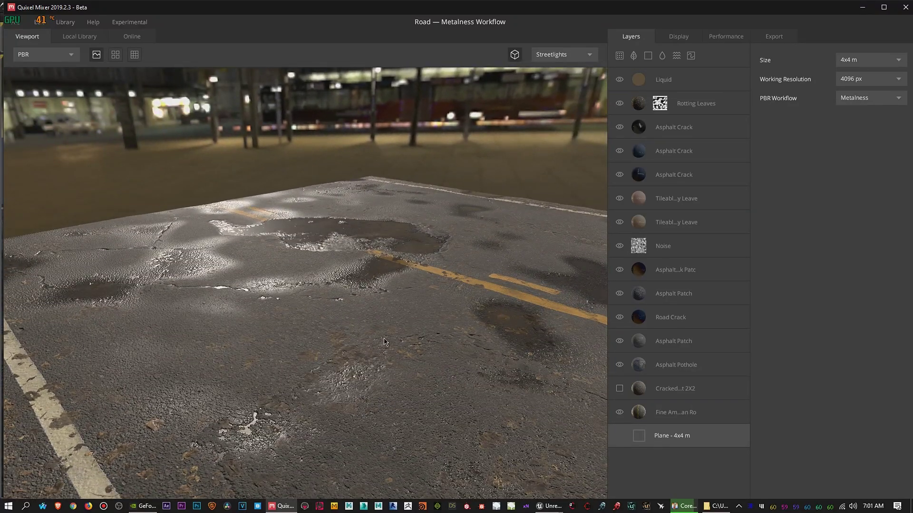
{"action": "left_click_drag", "start_coordinate": [384, 341], "coordinate": [301, 324]}
{"action": "middle_click_drag", "start_coordinate": [418, 336], "coordinate": [343, 296]}
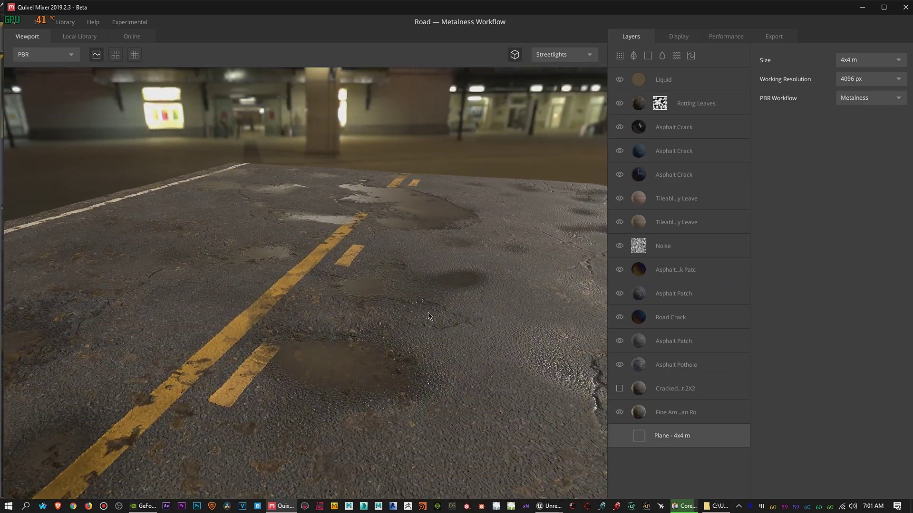
{"action": "left_click_drag", "start_coordinate": [428, 316], "coordinate": [442, 332]}
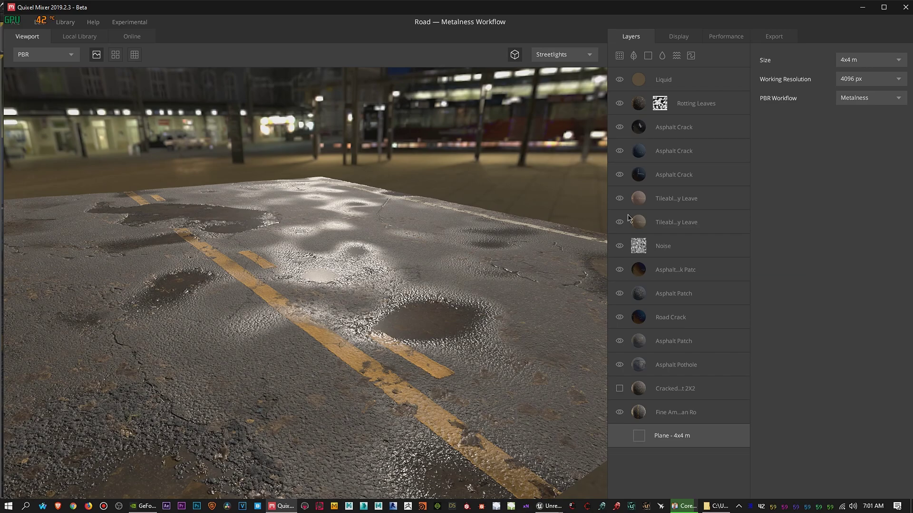
- Try the Liquid layer's surface threshold at -0.087, -0.007 and -0.103, and restore it to -0.055
{"action": "left_click", "coordinate": [686, 83]}
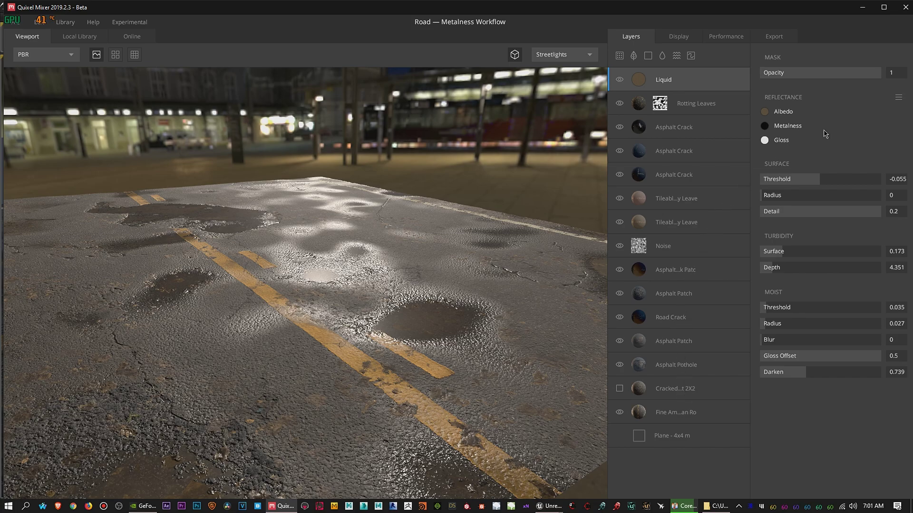
{"action": "middle_click_drag", "start_coordinate": [309, 231], "coordinate": [352, 221]}
{"action": "scroll", "coordinate": [352, 221], "scroll_direction": "down", "scroll_amount": 1}
{"action": "left_click_drag", "start_coordinate": [352, 221], "coordinate": [352, 240]}
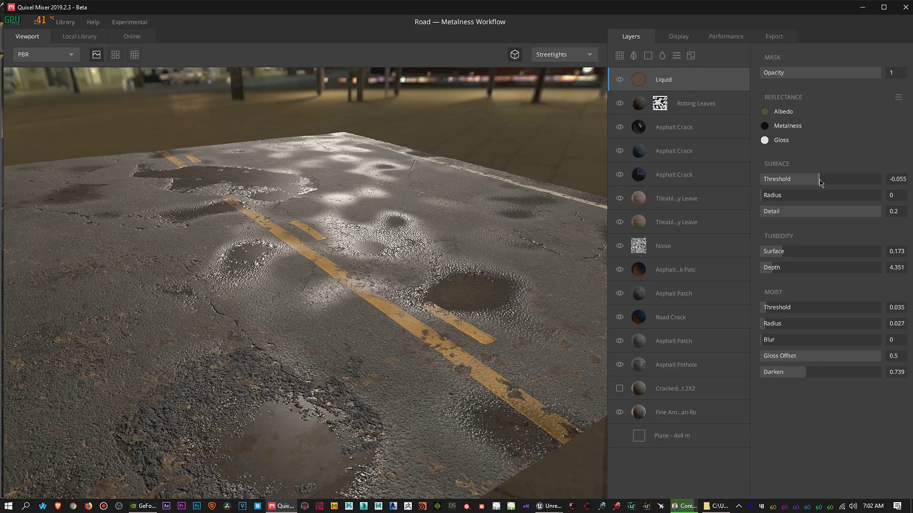
{"action": "mouse_move", "coordinate": [812, 183]}
{"action": "left_mouse_down"}
{"action": "mouse_move", "coordinate": [801, 183]}
{"action": "mouse_move", "coordinate": [821, 183]}
{"action": "mouse_move", "coordinate": [793, 180]}
{"action": "mouse_move", "coordinate": [820, 182]}
{"action": "left_mouse_up"}
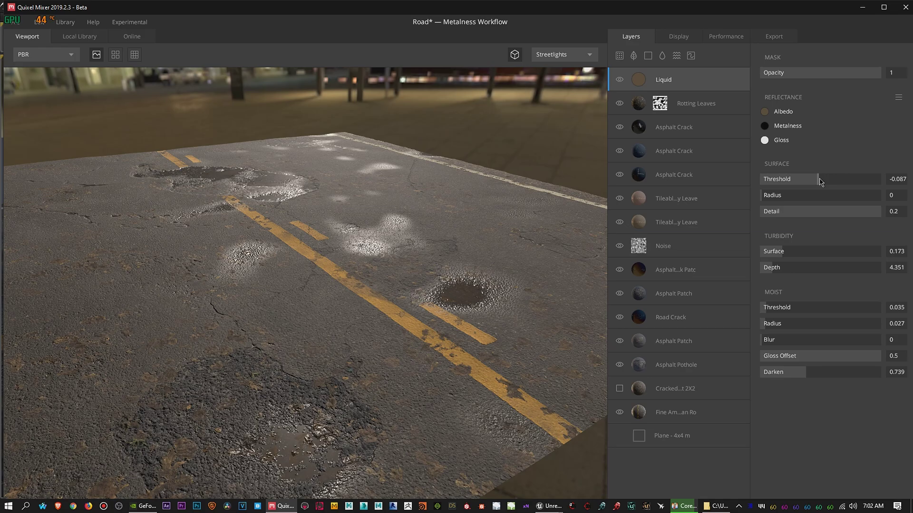
{"action": "left_click", "coordinate": [820, 182]}
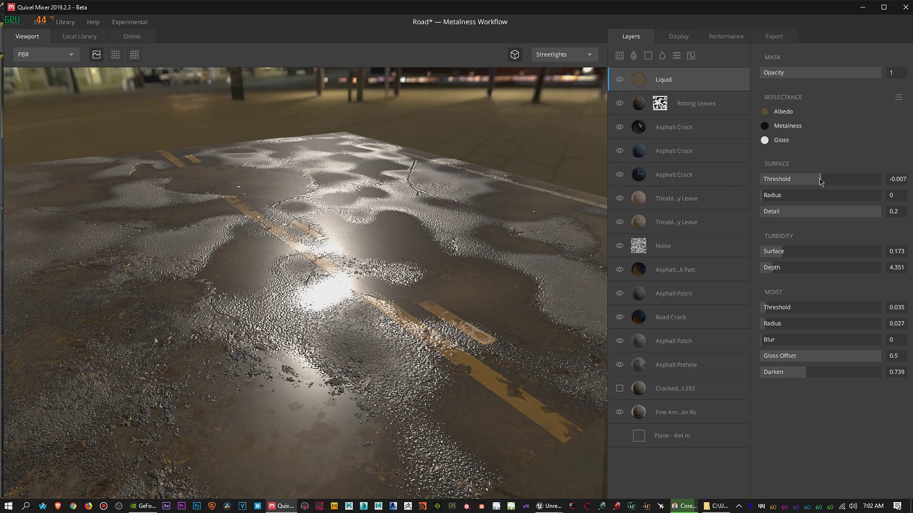
{"action": "key", "text": "ctrl+z"}
{"action": "left_click", "coordinate": [820, 182]}
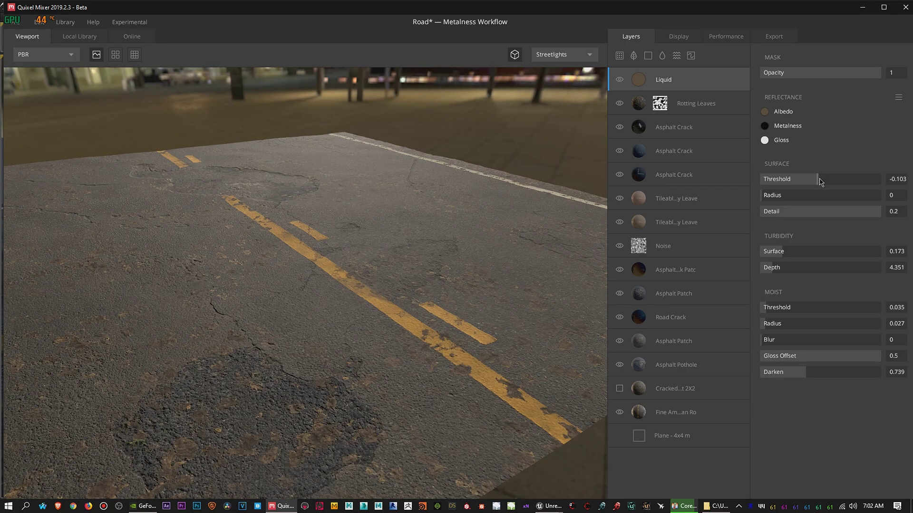
{"action": "left_click", "coordinate": [820, 181]}
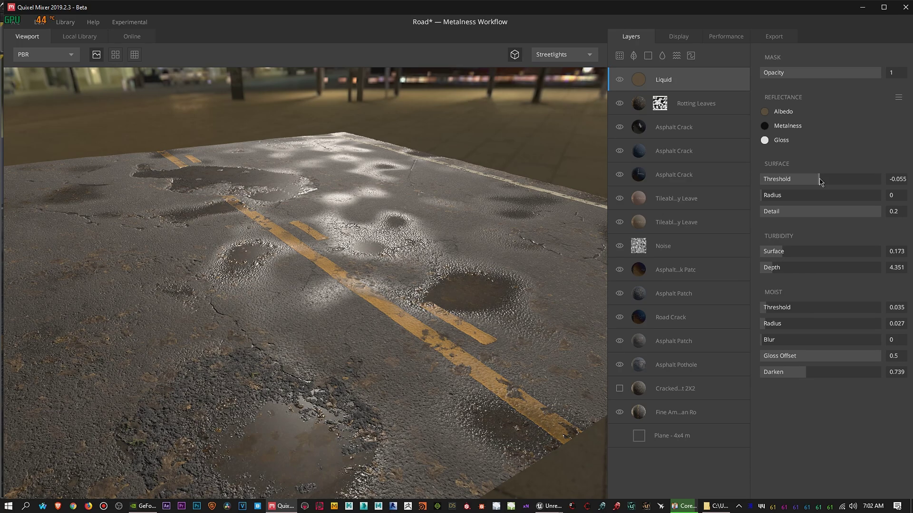
{"action": "key", "text": "Escape"}
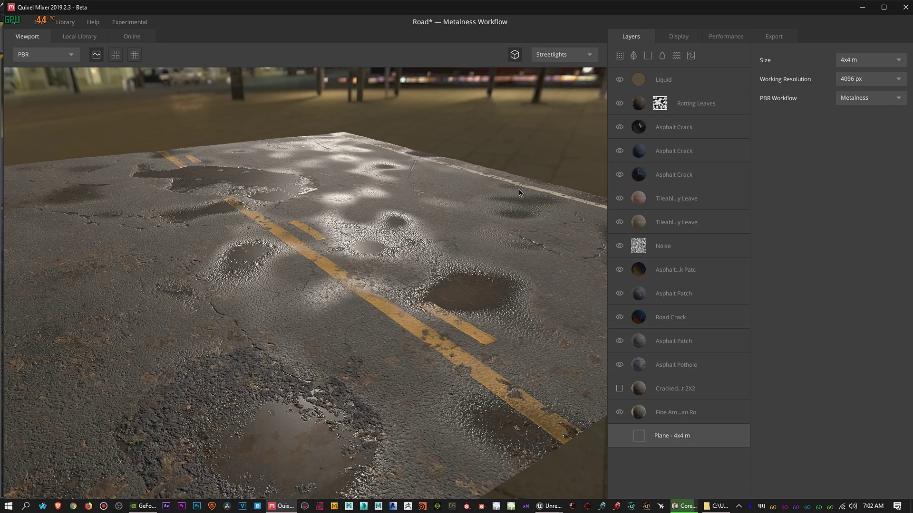
- Inspect the puddles, filled potholes and damp asphalt around them close up and from different sides of the plane
{"action": "left_click_drag", "start_coordinate": [355, 227], "coordinate": [413, 202]}
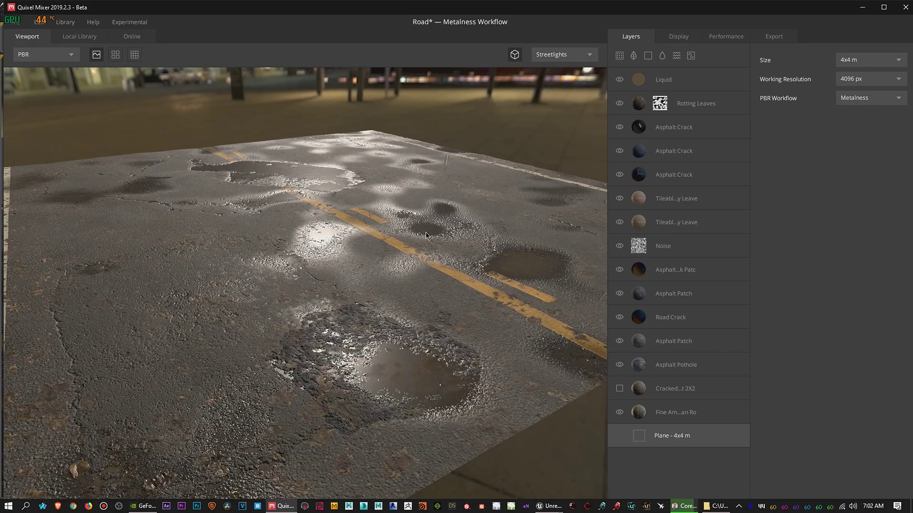
{"action": "left_click_drag", "start_coordinate": [434, 233], "coordinate": [298, 238]}
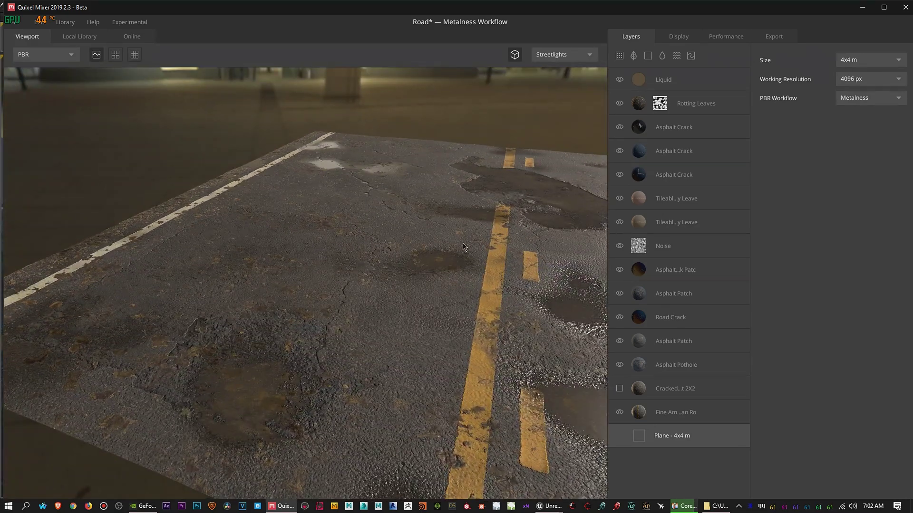
{"action": "left_click_drag", "start_coordinate": [463, 244], "coordinate": [391, 233]}
{"action": "mouse_move", "coordinate": [391, 233]}
{"action": "middle_mouse_down"}
{"action": "mouse_move", "coordinate": [419, 211]}
{"action": "mouse_move", "coordinate": [395, 237]}
{"action": "middle_mouse_up"}
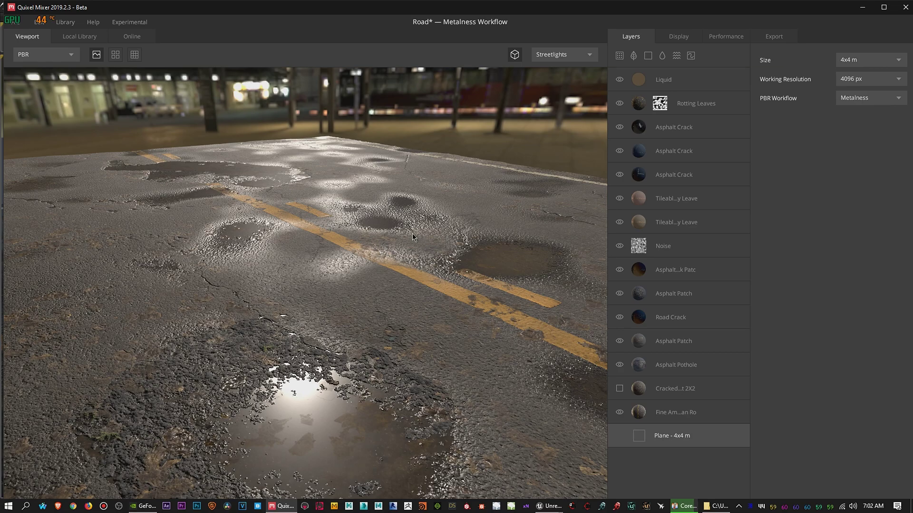
{"action": "left_click_drag", "start_coordinate": [405, 240], "coordinate": [375, 230]}
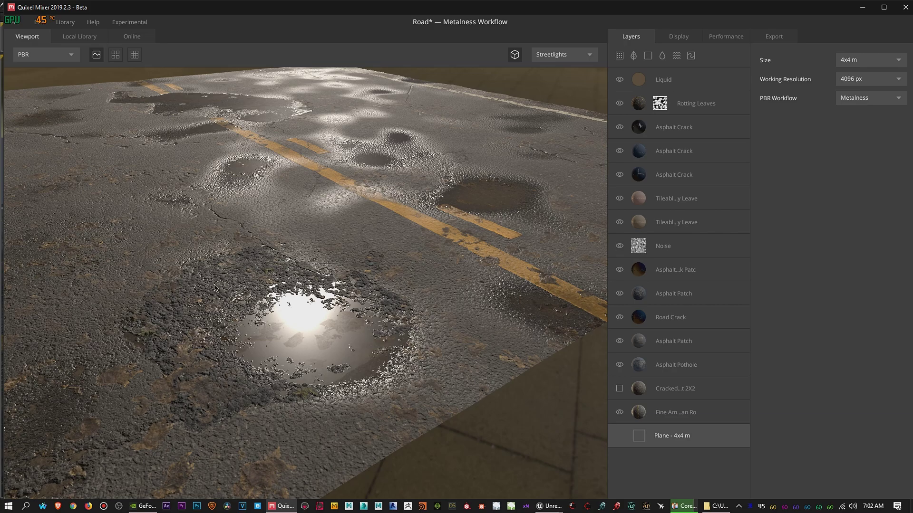
{"action": "middle_click_drag", "start_coordinate": [404, 246], "coordinate": [367, 331]}
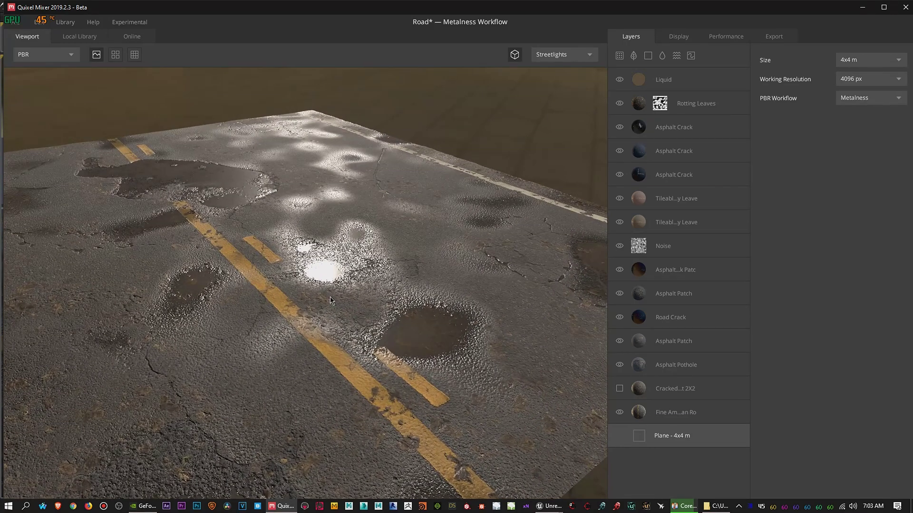
{"action": "left_click_drag", "start_coordinate": [317, 292], "coordinate": [379, 284]}
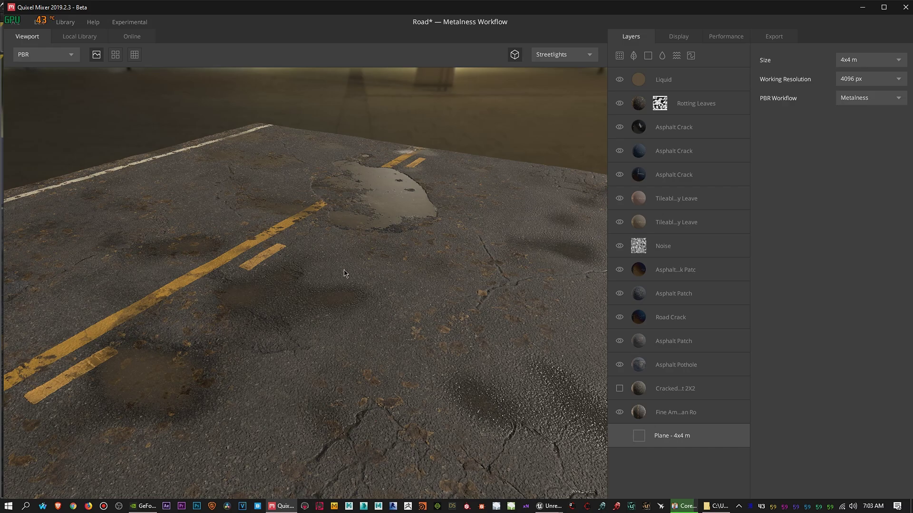
{"action": "left_click_drag", "start_coordinate": [325, 277], "coordinate": [361, 257]}
{"action": "middle_click_drag", "start_coordinate": [360, 253], "coordinate": [408, 203]}
{"action": "left_click_drag", "start_coordinate": [351, 236], "coordinate": [478, 221]}
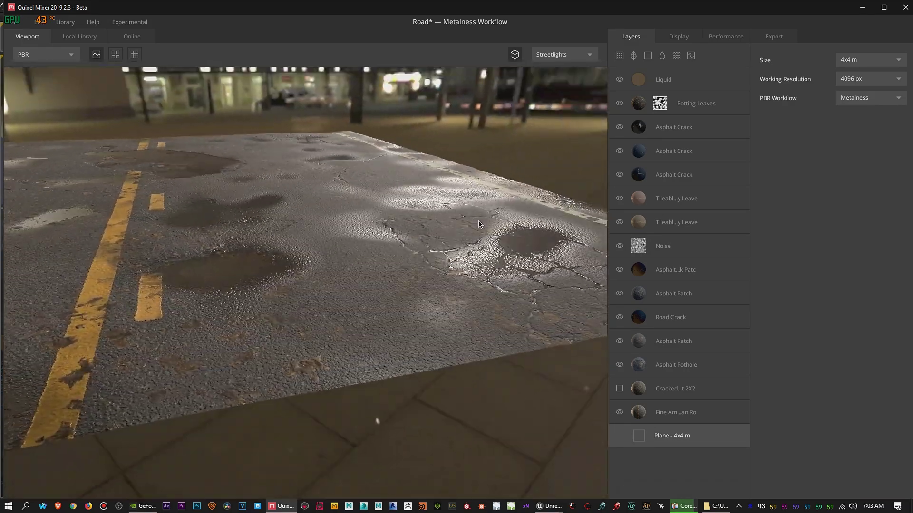
{"action": "left_click_drag", "start_coordinate": [288, 251], "coordinate": [366, 243]}
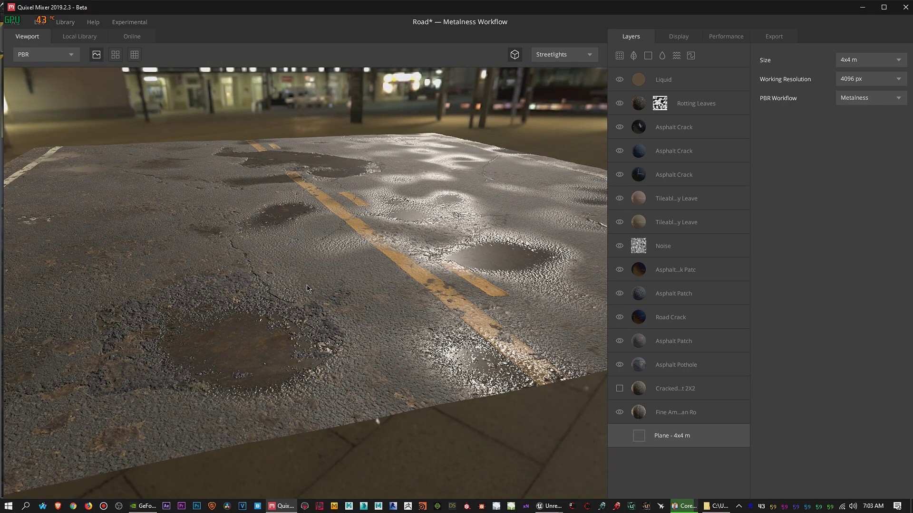
{"action": "left_click_drag", "start_coordinate": [280, 259], "coordinate": [461, 227]}
{"action": "middle_click_drag", "start_coordinate": [461, 228], "coordinate": [373, 260]}
{"action": "right_click_drag", "start_coordinate": [373, 261], "coordinate": [323, 252]}
{"action": "middle_click_drag", "start_coordinate": [318, 247], "coordinate": [357, 279]}
{"action": "left_click_drag", "start_coordinate": [358, 276], "coordinate": [314, 259]}
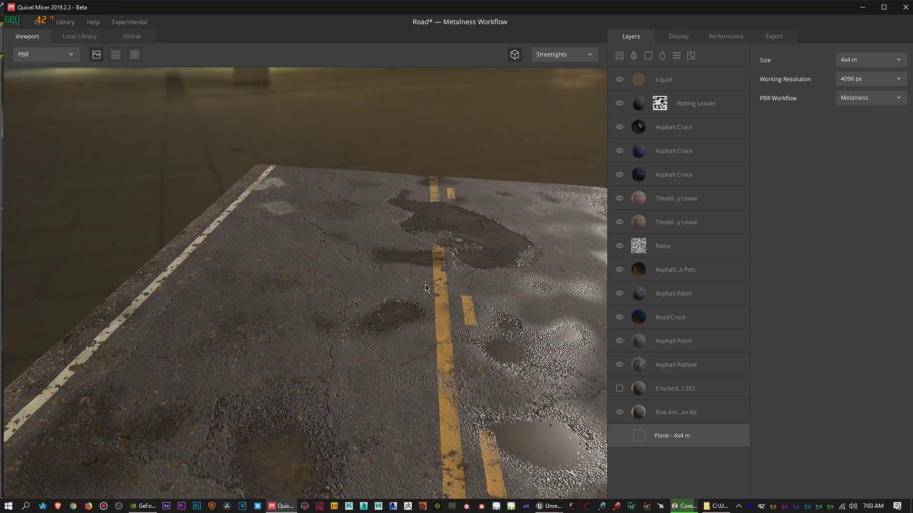
{"action": "left_click_drag", "start_coordinate": [428, 287], "coordinate": [455, 245]}
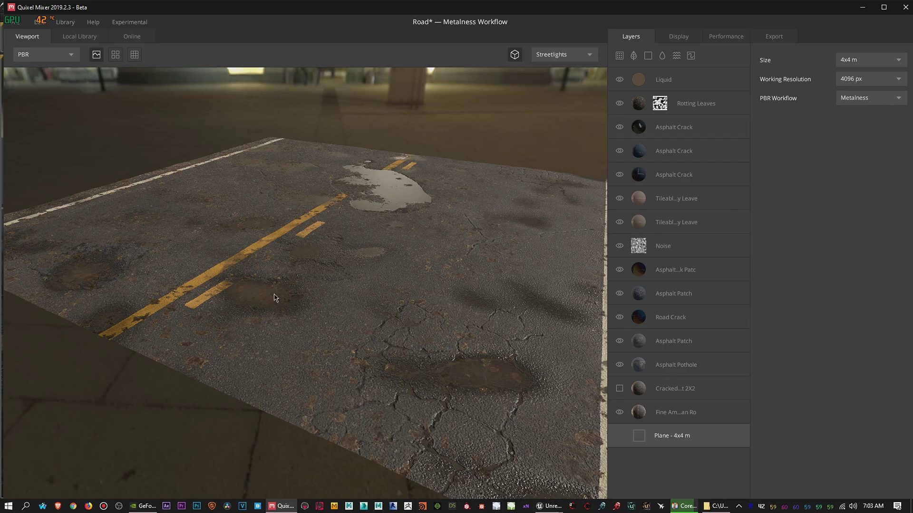
{"action": "left_click_drag", "start_coordinate": [262, 298], "coordinate": [372, 291]}
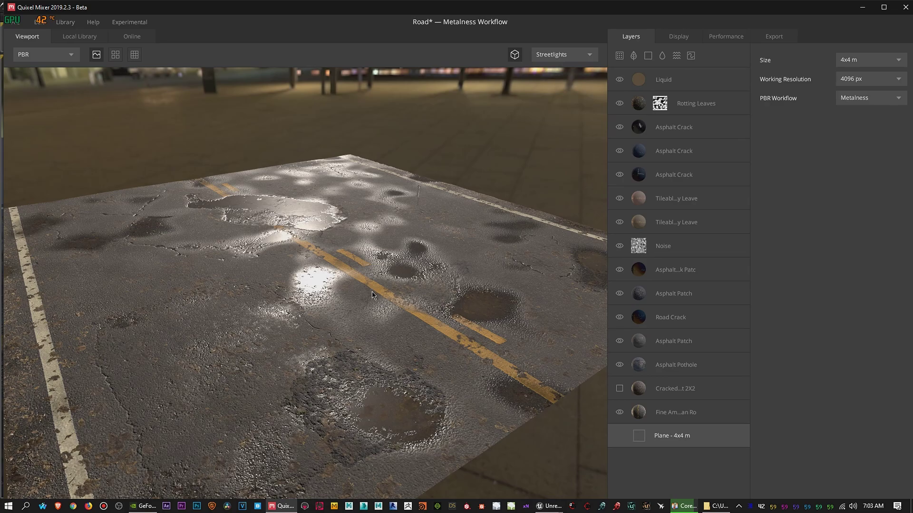
{"action": "left_click_drag", "start_coordinate": [352, 296], "coordinate": [382, 252]}
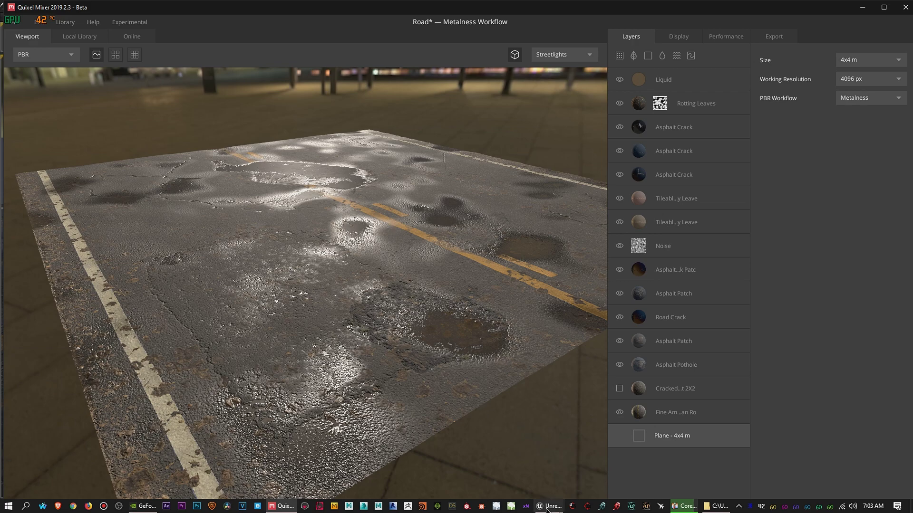
- Switch to Unreal Engine and bring up the Road static mesh editor
{"action": "mouse_move", "coordinate": [551, 505]}
{"action": "left_click", "coordinate": [588, 482]}
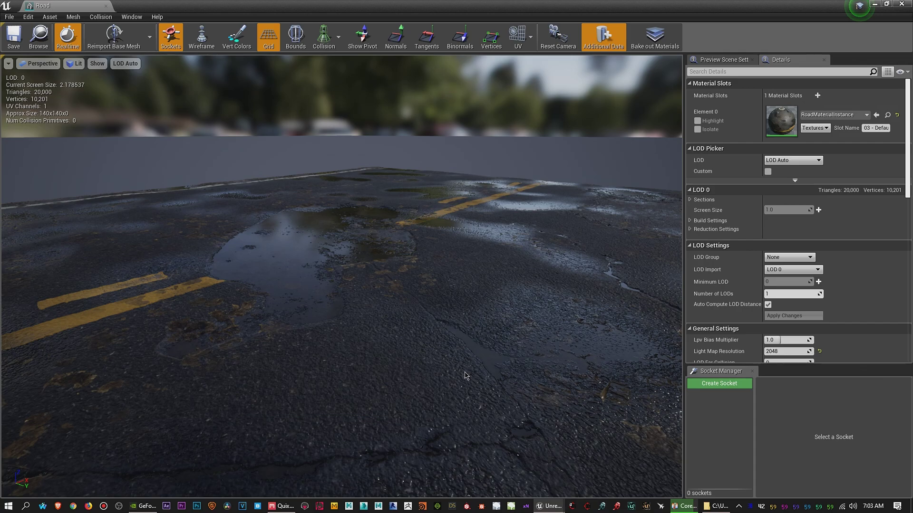
- Examine the Road mesh's wet surface from several sides, including the puddles, yellow lane lines and outer edges of the plane
{"action": "left_click_drag", "start_coordinate": [466, 327], "coordinate": [533, 314]}
{"action": "key", "text": "d"}
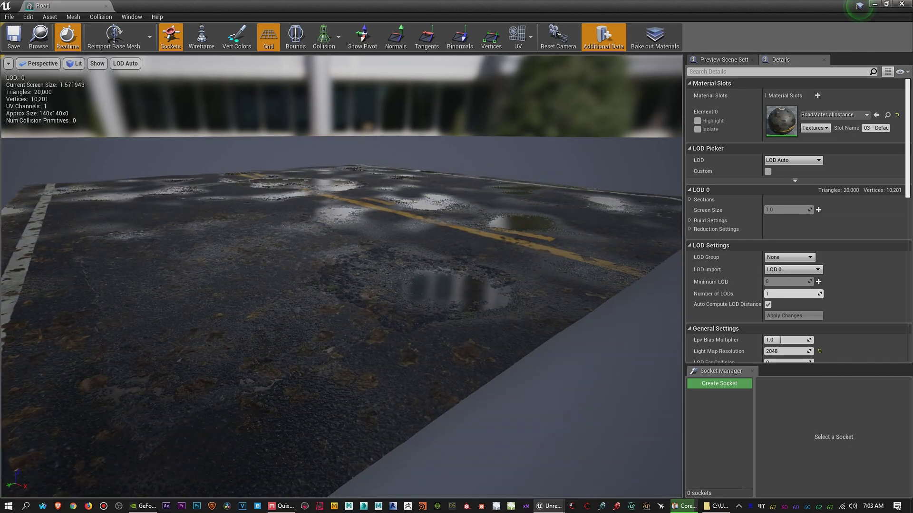
{"action": "key", "text": "w"}
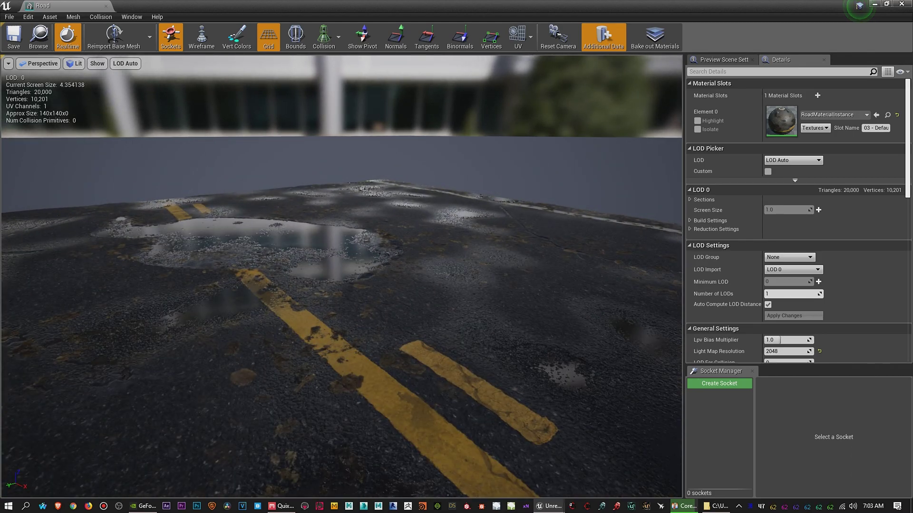
{"action": "key", "text": "d"}
{"action": "key", "text": "s"}
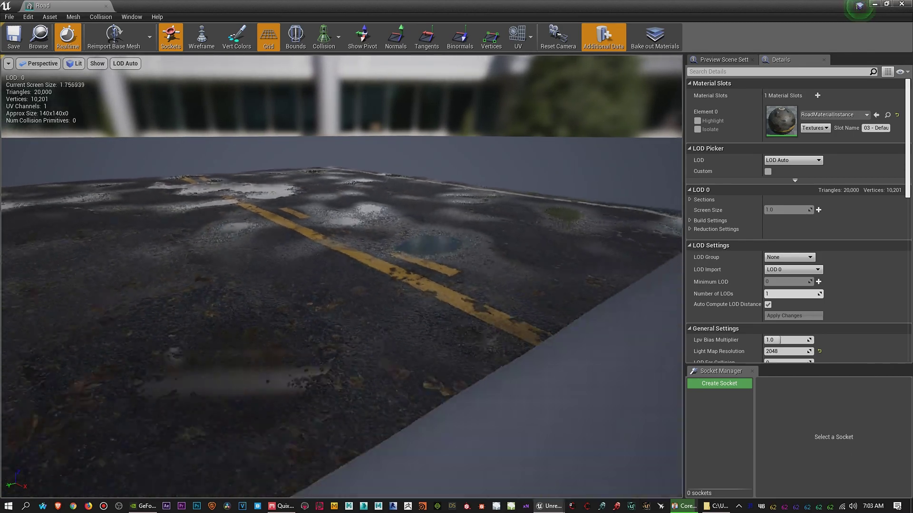
{"action": "left_click_drag", "start_coordinate": [409, 346], "coordinate": [366, 359]}
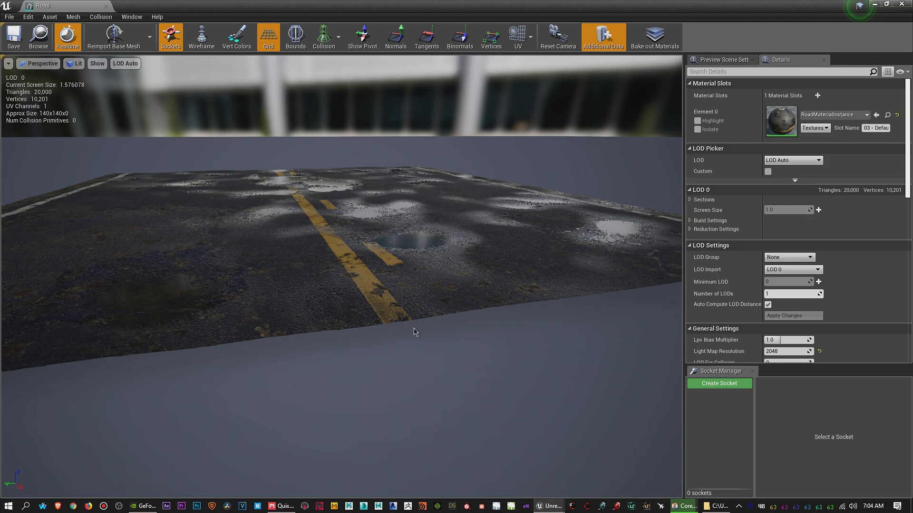
{"action": "left_click_drag", "start_coordinate": [310, 324], "coordinate": [570, 145]}
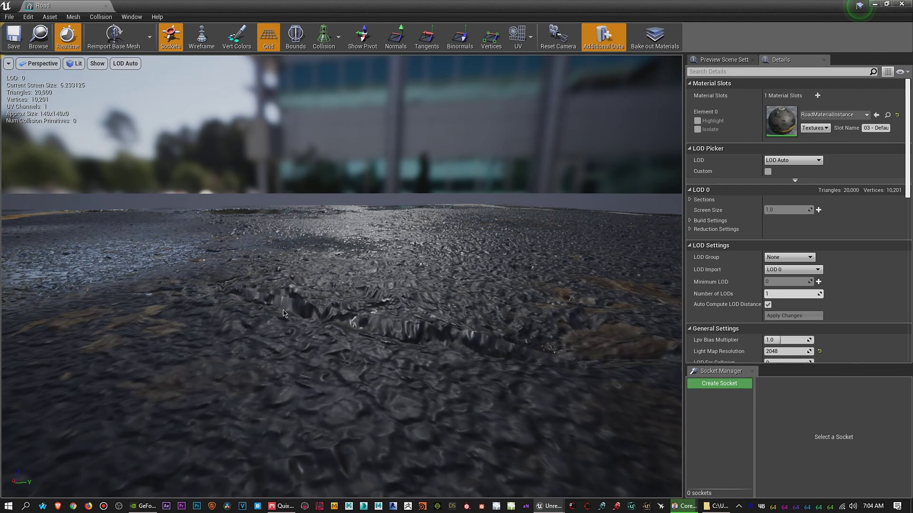
- Inspect the displaced cracks, rough asphalt relief and white edge line of the road mesh from a low angle
{"action": "left_click_drag", "start_coordinate": [322, 337], "coordinate": [320, 361]}
{"action": "middle_click_drag", "start_coordinate": [320, 360], "coordinate": [244, 364]}
{"action": "middle_click_drag", "start_coordinate": [343, 339], "coordinate": [289, 339]}
{"action": "left_click_drag", "start_coordinate": [289, 339], "coordinate": [289, 375]}
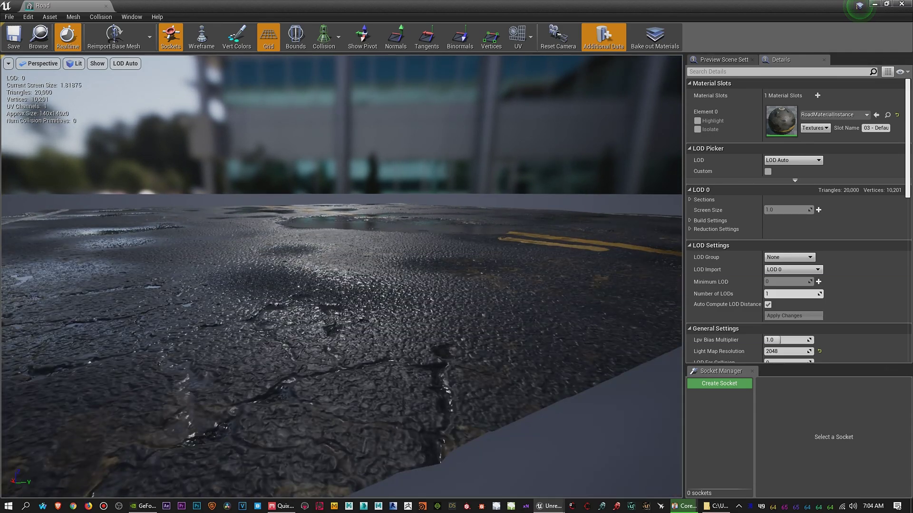
{"action": "middle_click_drag", "start_coordinate": [342, 350], "coordinate": [289, 350]}
{"action": "left_click_drag", "start_coordinate": [266, 354], "coordinate": [259, 359]}
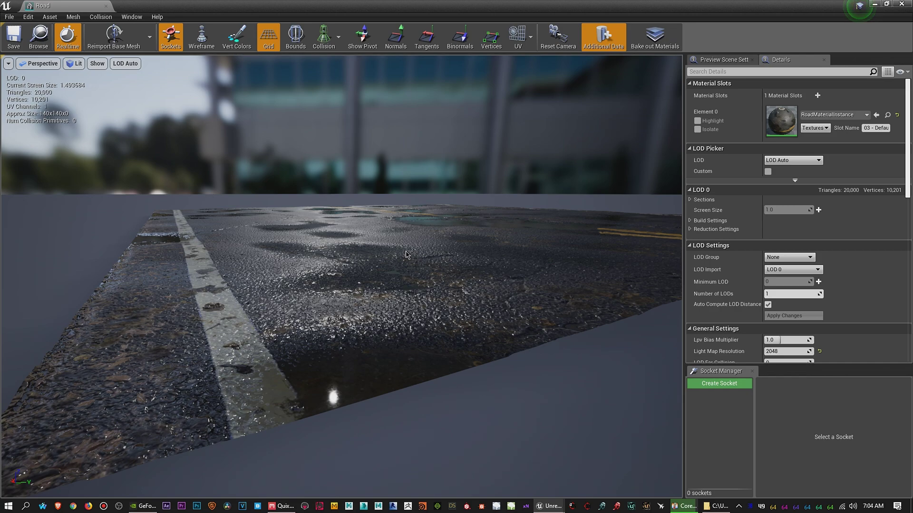
- Open the mesh's RoadMaterialInstance and inspect its puddles, leaves and lane lines all around the preview sphere
{"action": "double_click", "coordinate": [781, 121]}
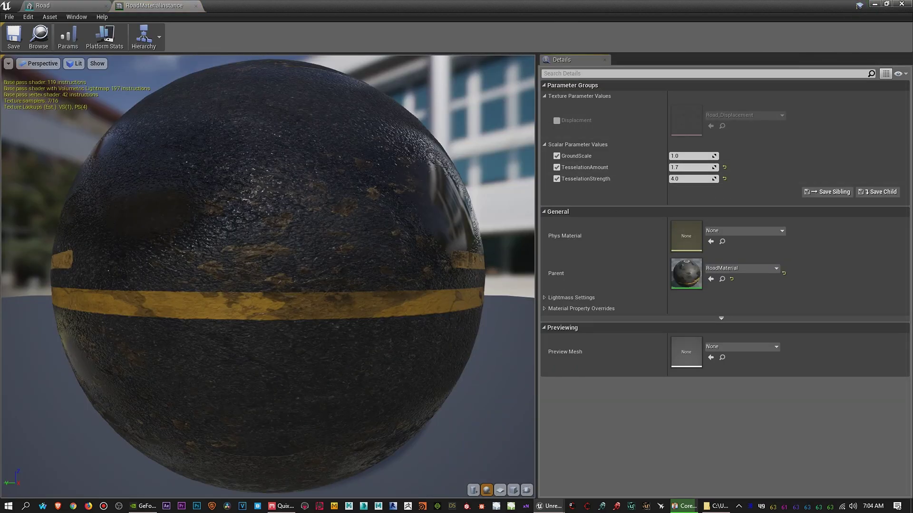
{"action": "left_click_drag", "start_coordinate": [380, 204], "coordinate": [285, 264]}
{"action": "left_click_drag", "start_coordinate": [117, 252], "coordinate": [121, 309]}
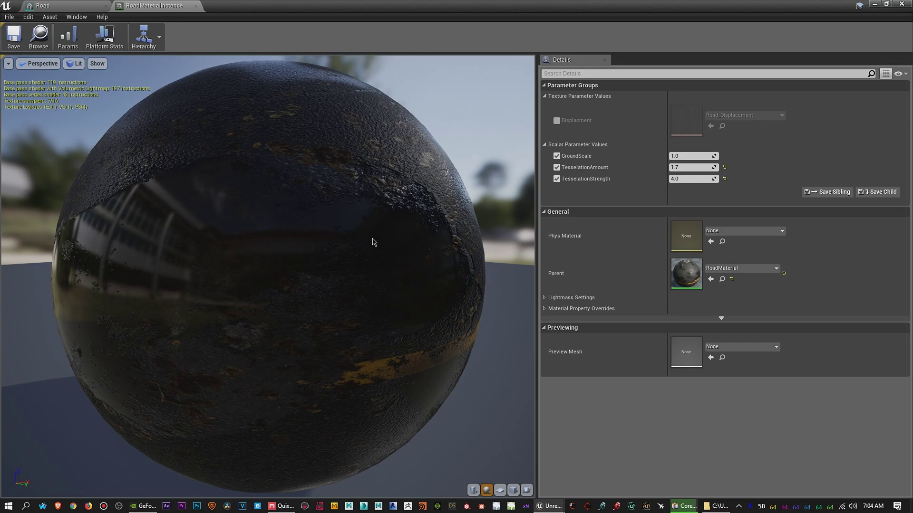
{"action": "left_click_drag", "start_coordinate": [372, 242], "coordinate": [114, 233]}
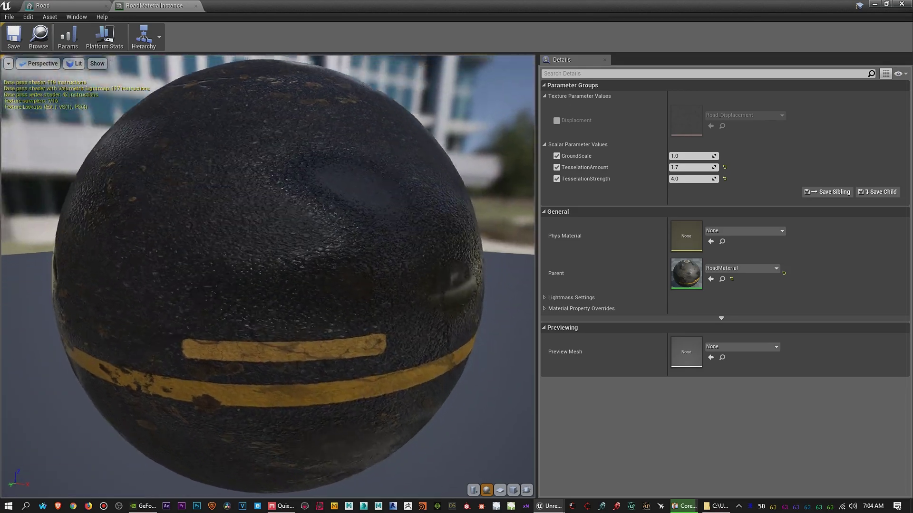
{"action": "left_click_drag", "start_coordinate": [368, 190], "coordinate": [397, 244]}
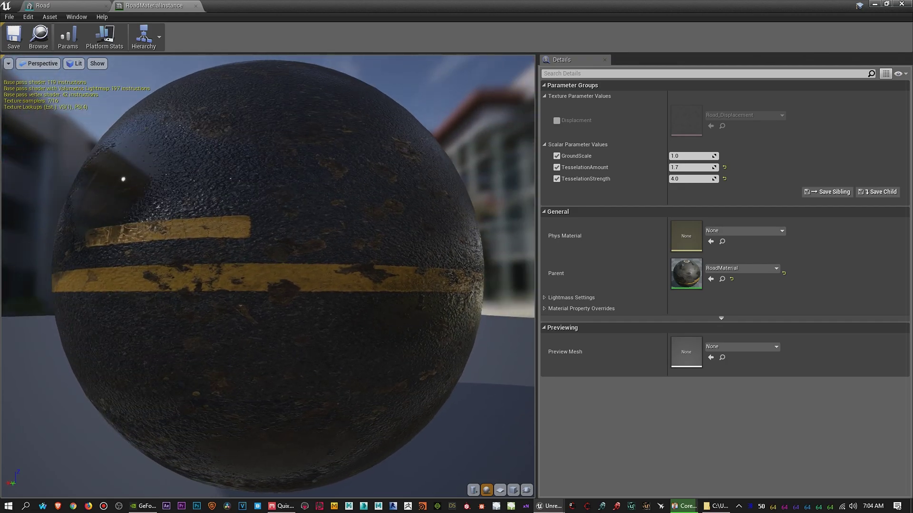
{"action": "left_click_drag", "start_coordinate": [304, 254], "coordinate": [457, 269]}
{"action": "left_click_drag", "start_coordinate": [280, 290], "coordinate": [451, 278]}
{"action": "left_click_drag", "start_coordinate": [327, 291], "coordinate": [204, 254]}
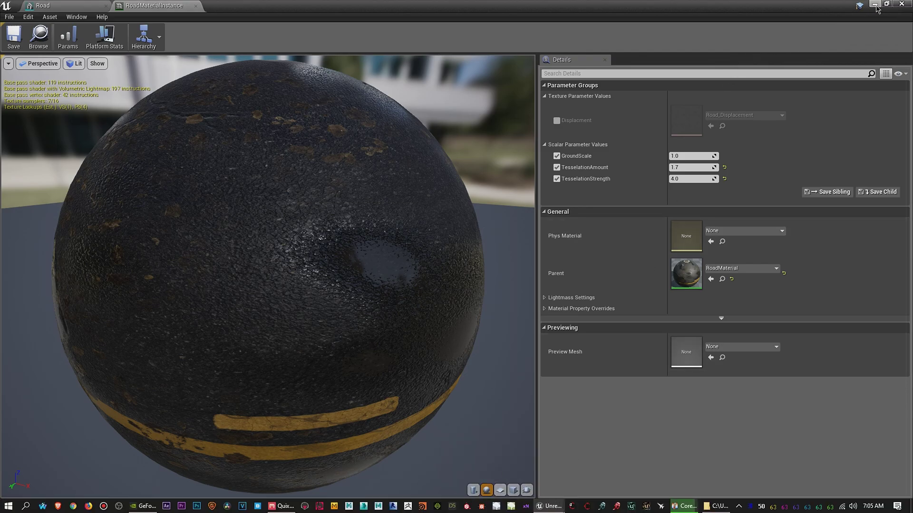
- Return to the level editor and open the RoadMaterial asset from the QuixelMeshesCustom folder
{"action": "left_click", "coordinate": [875, 4]}
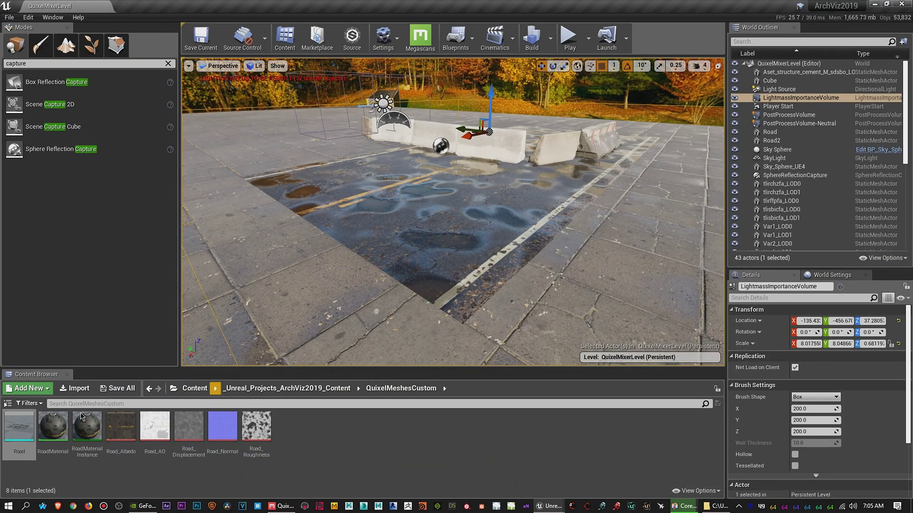
{"action": "left_click", "coordinate": [52, 425]}
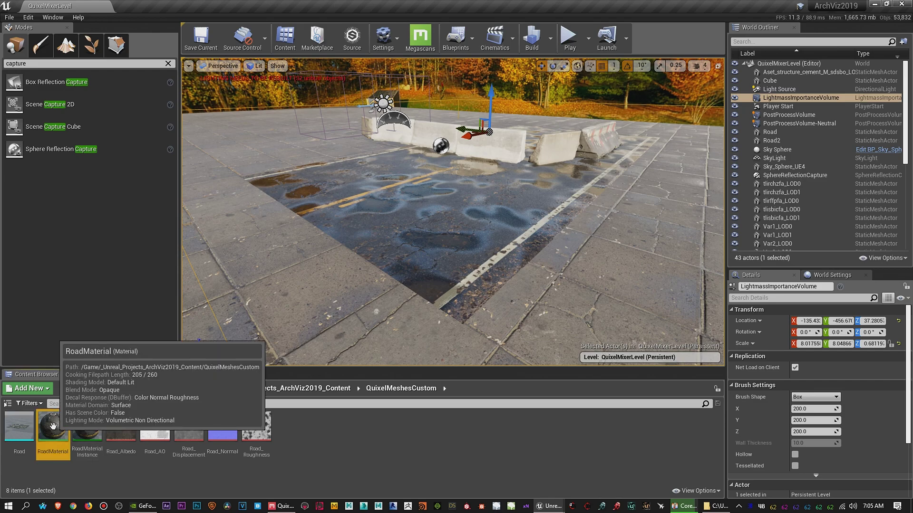
{"action": "double_click", "coordinate": [53, 425]}
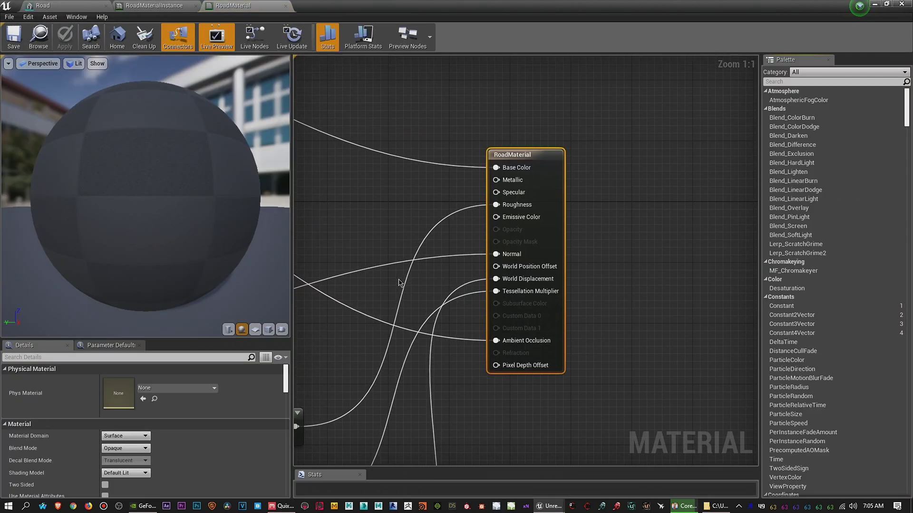
- Examine the RoadMaterial node graph, from the ground scale and texture samples to the tessellation, displacement and material output connections
{"action": "scroll", "coordinate": [398, 282], "scroll_direction": "down", "scroll_amount": 7}
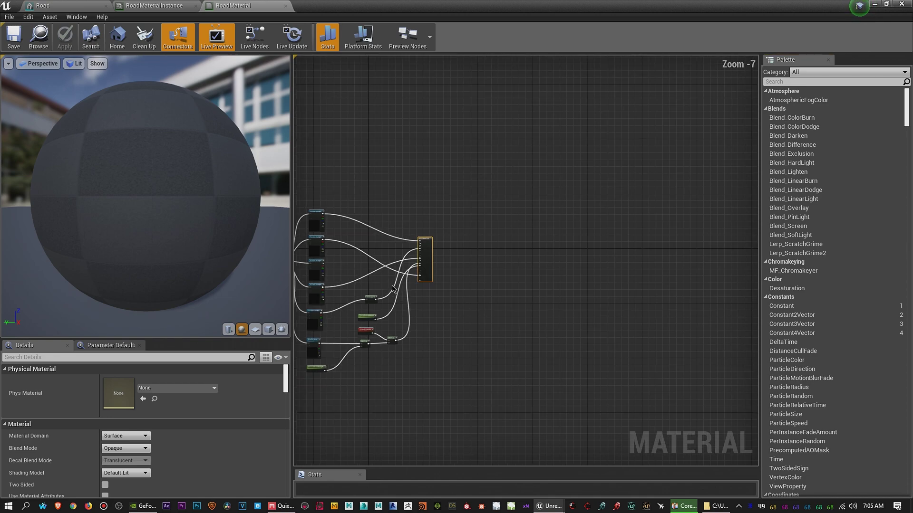
{"action": "right_click_drag", "start_coordinate": [429, 341], "coordinate": [564, 313]}
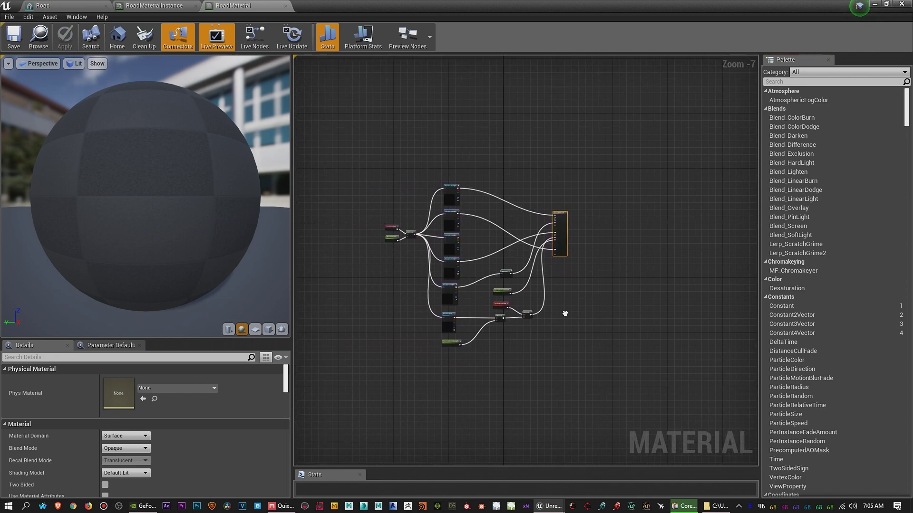
{"action": "scroll", "coordinate": [523, 328], "scroll_direction": "up", "scroll_amount": 2}
{"action": "right_click_drag", "start_coordinate": [448, 292], "coordinate": [478, 308]}
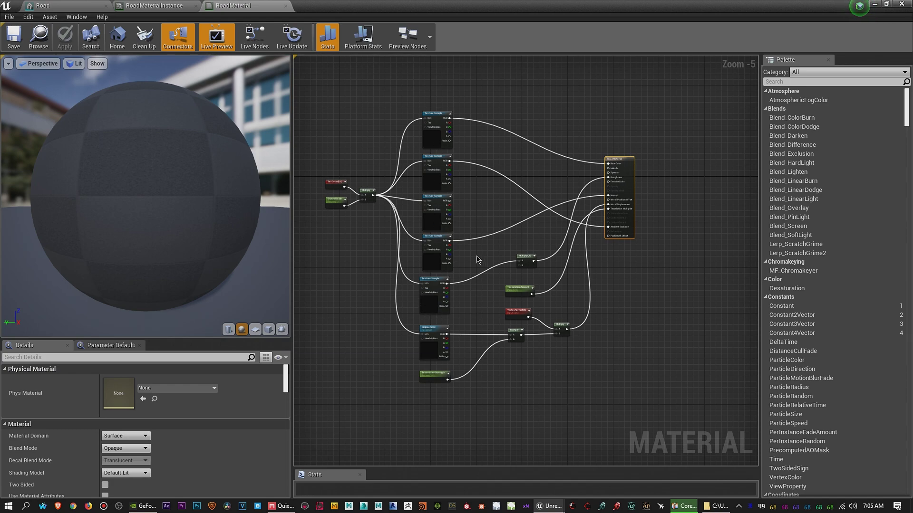
{"action": "scroll", "coordinate": [475, 260], "scroll_direction": "up", "scroll_amount": 2}
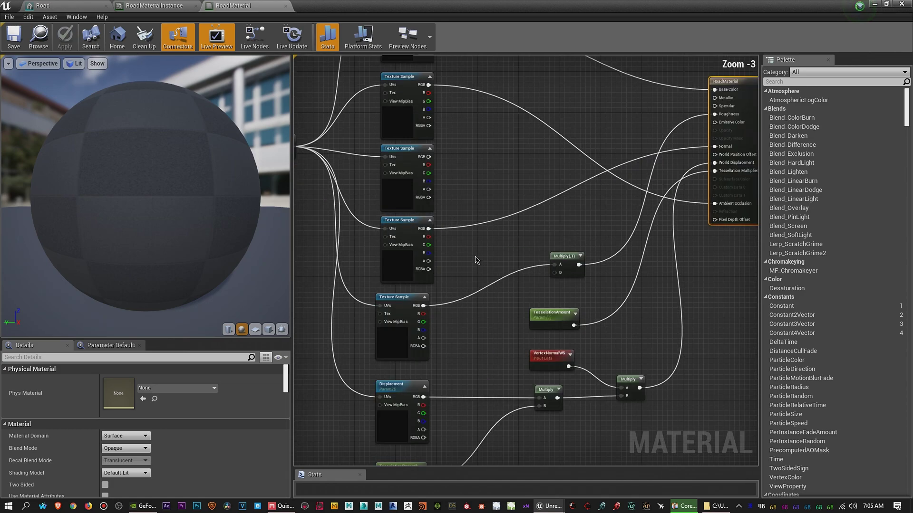
{"action": "scroll", "coordinate": [476, 260], "scroll_direction": "down", "scroll_amount": 2}
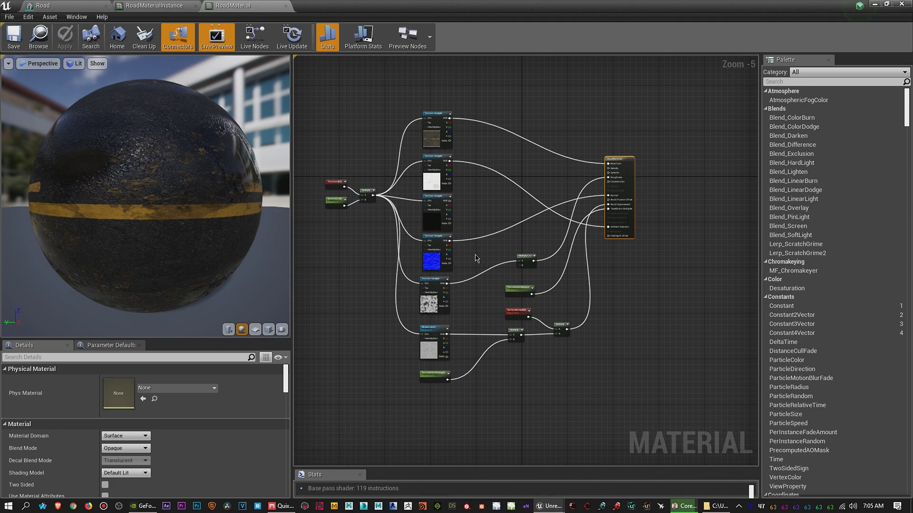
{"action": "scroll", "coordinate": [476, 259], "scroll_direction": "up", "scroll_amount": 2}
{"action": "scroll", "coordinate": [476, 258], "scroll_direction": "down", "scroll_amount": 1}
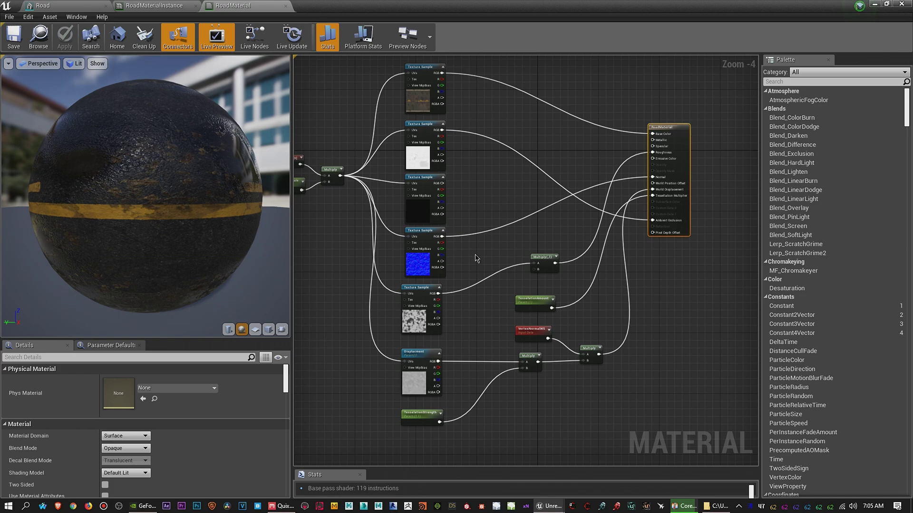
{"action": "right_click_drag", "start_coordinate": [476, 258], "coordinate": [560, 266]}
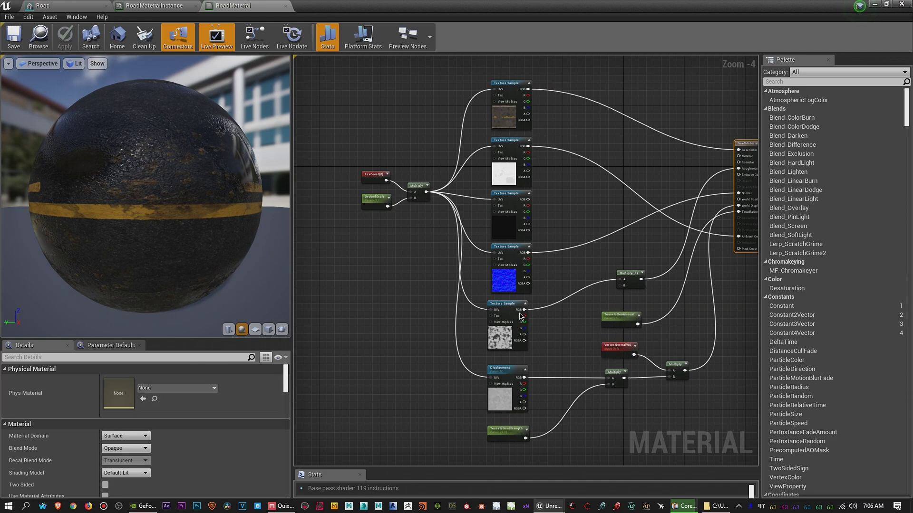
{"action": "right_click_drag", "start_coordinate": [590, 227], "coordinate": [565, 221]}
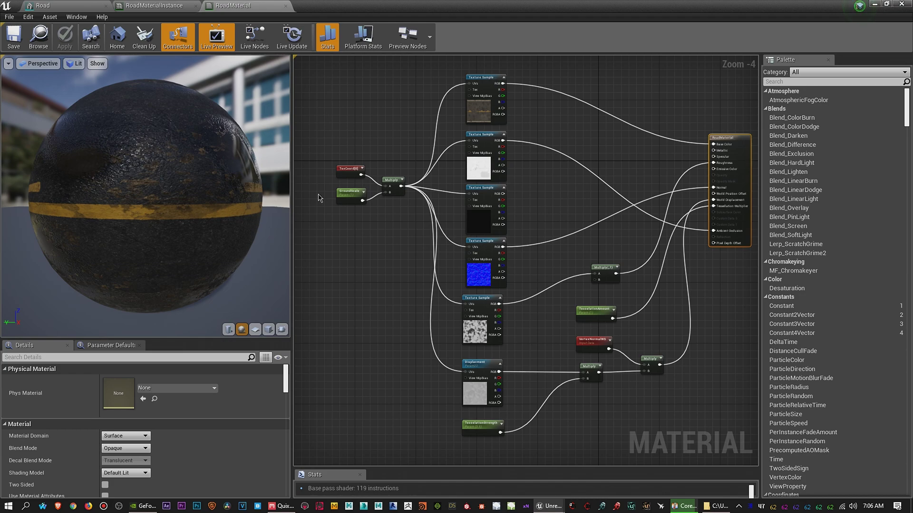
- Go back to RoadMaterialInstance and review its scale and tessellation parameters and the road surface on the preview sphere
{"action": "left_click", "coordinate": [148, 7]}
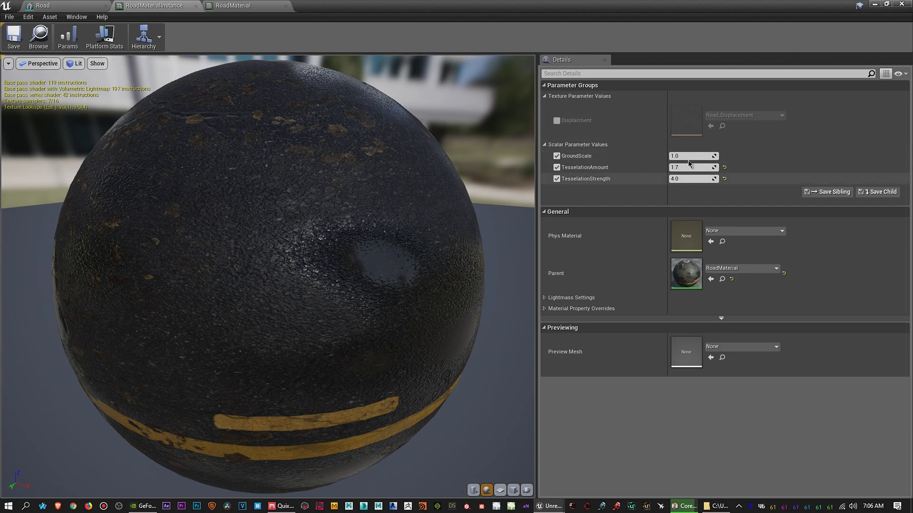
{"action": "right_click_drag", "start_coordinate": [334, 177], "coordinate": [335, 188]}
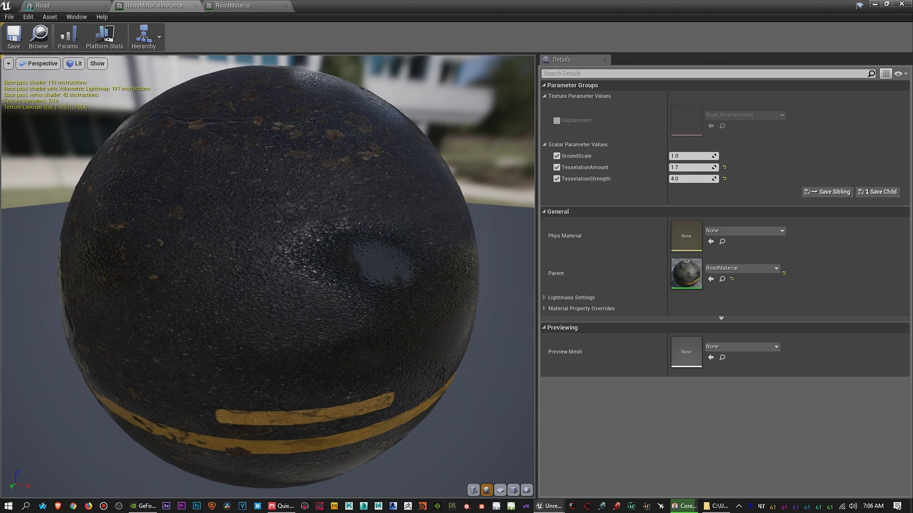
{"action": "left_click_drag", "start_coordinate": [331, 176], "coordinate": [265, 174]}
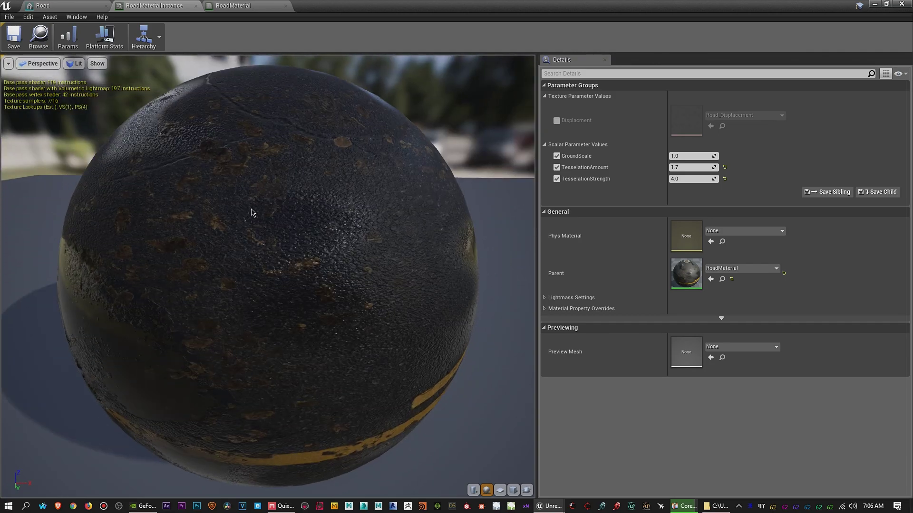
{"action": "left_click_drag", "start_coordinate": [252, 213], "coordinate": [374, 241]}
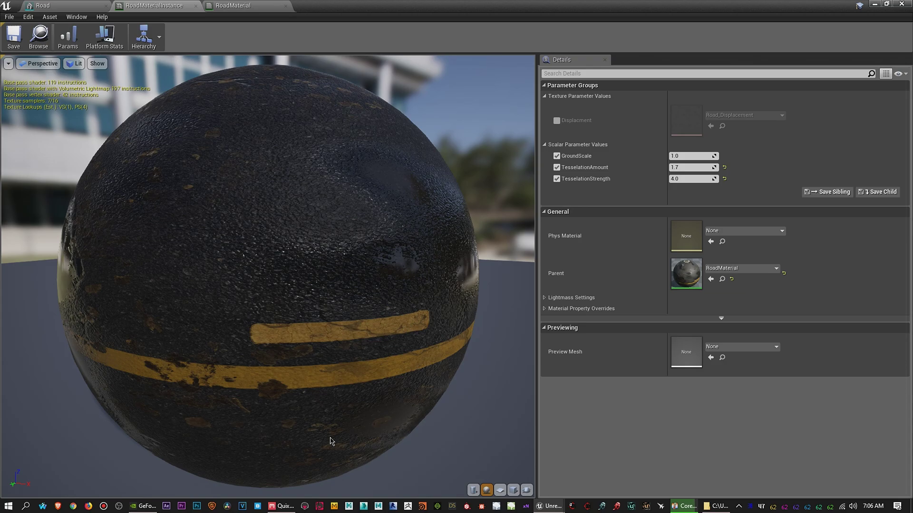
- Switch back to the Road mix in Quixel Mixer
{"action": "left_click", "coordinate": [280, 506]}
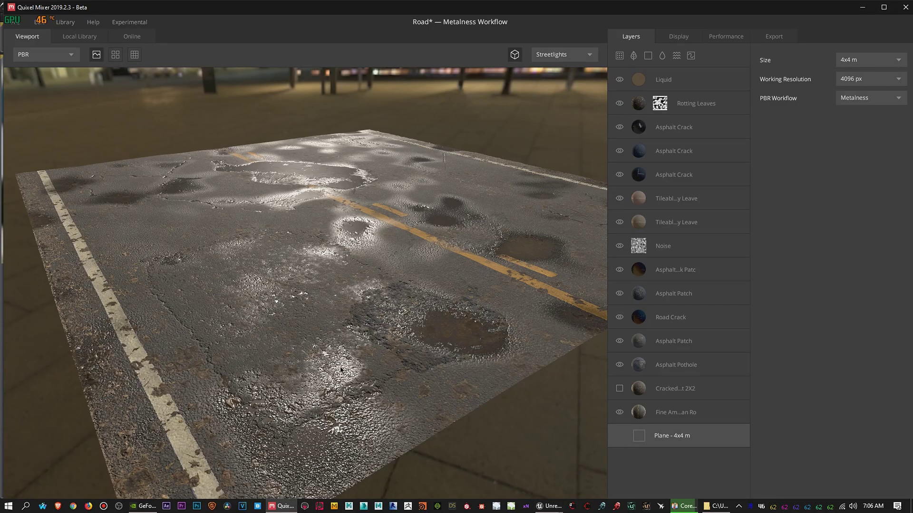